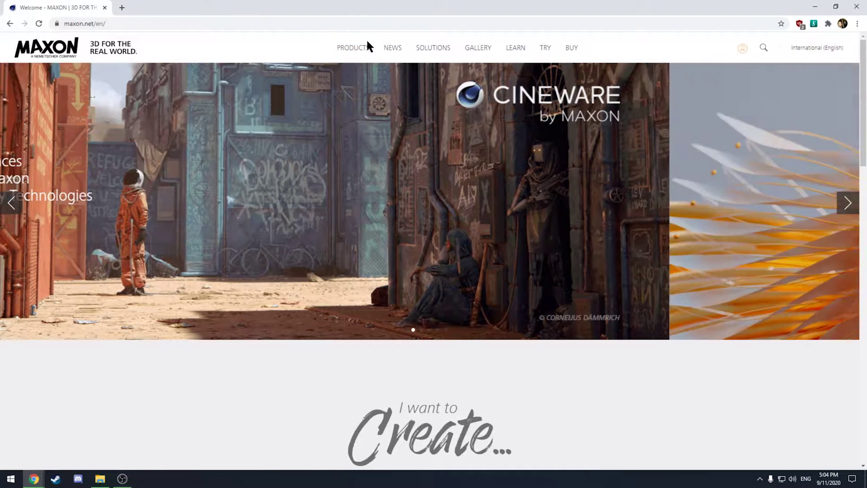
Go from Maxon's Products menu to the Cinebench R20 direct download page
{"action": "mouse_move", "coordinate": [351, 54]}
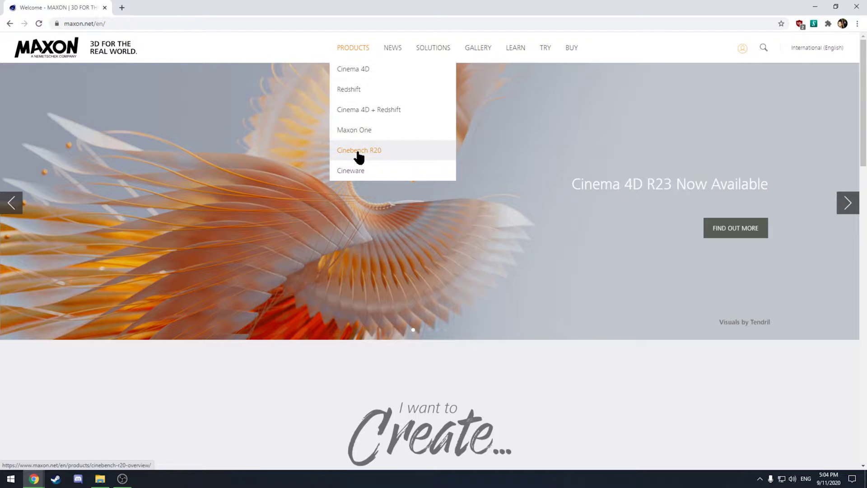
{"action": "left_click", "coordinate": [359, 153]}
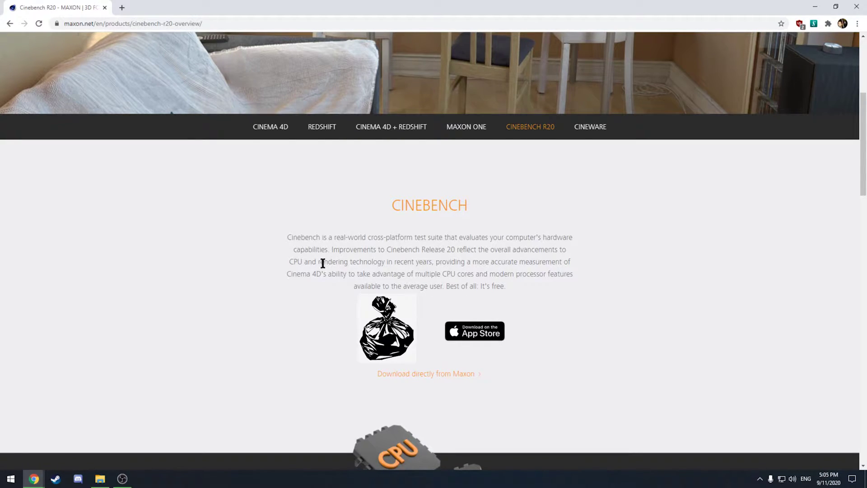
{"action": "left_click", "coordinate": [433, 374]}
Download the Windows version of Cinebench R20 and bring up the Downloads folder
{"action": "scroll", "coordinate": [418, 366], "scroll_direction": "down", "scroll_amount": 9}
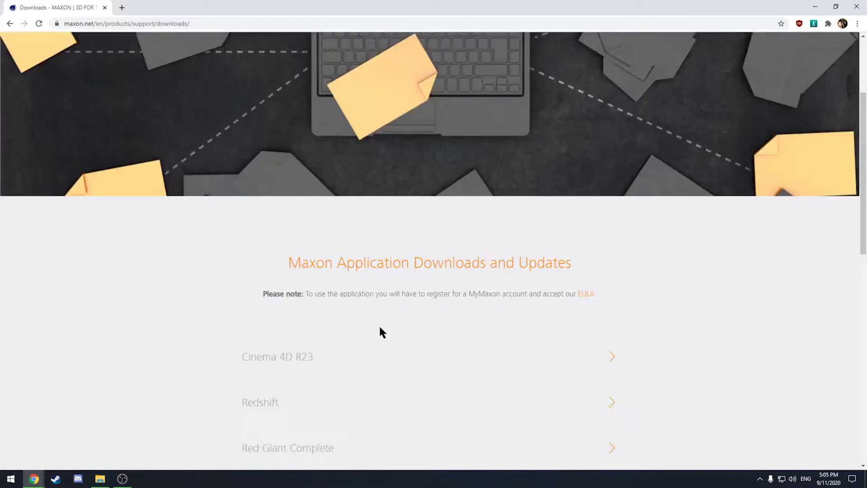
{"action": "scroll", "coordinate": [302, 151], "scroll_direction": "down", "scroll_amount": 3}
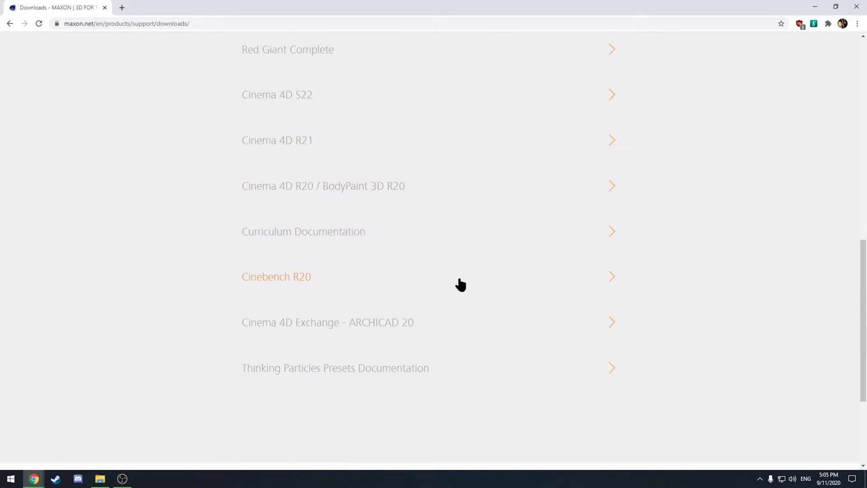
{"action": "left_click", "coordinate": [582, 283]}
{"action": "scroll", "coordinate": [343, 261], "scroll_direction": "down", "scroll_amount": 2}
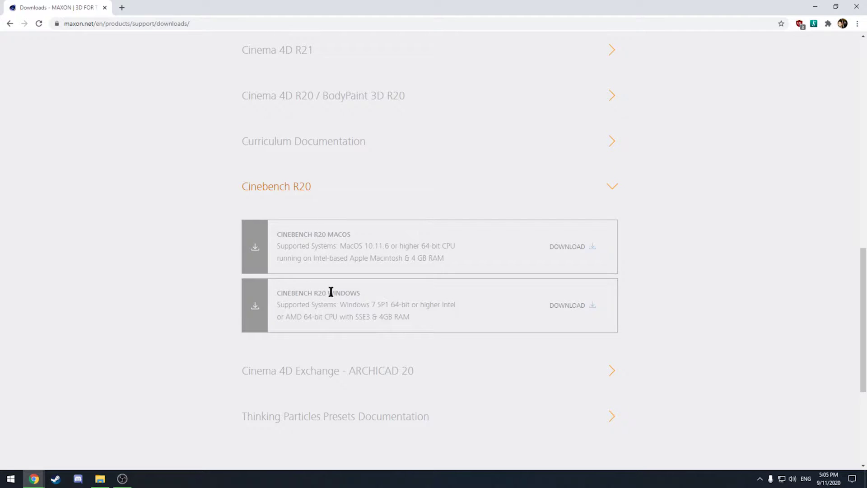
{"action": "left_click", "coordinate": [581, 312]}
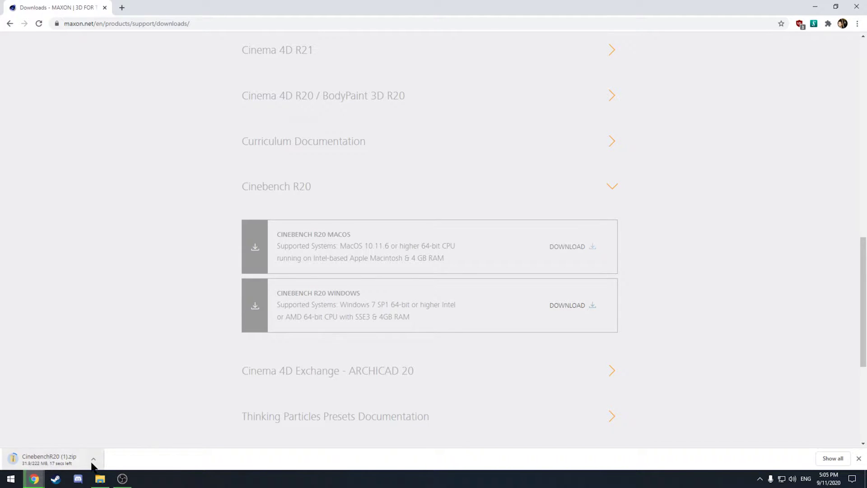
{"action": "left_click", "coordinate": [100, 479]}
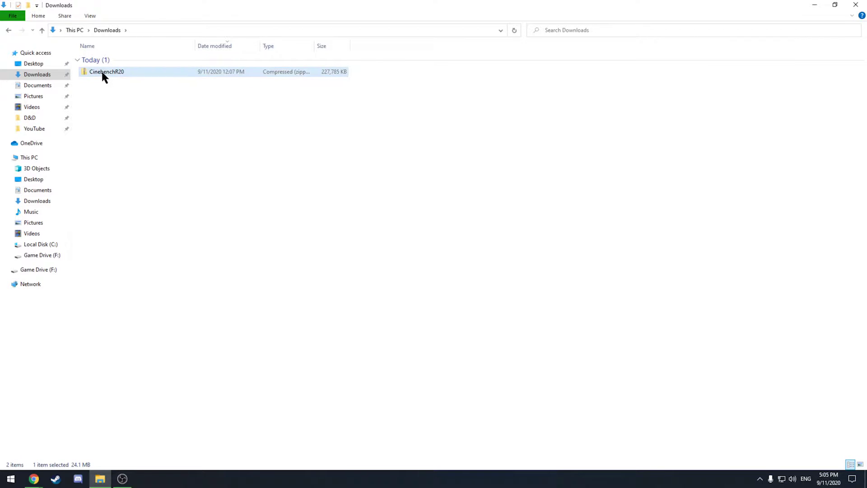
Extract all of the CinebenchR20 zip into a CinebenchR20 folder
{"action": "left_click", "coordinate": [102, 73]}
{"action": "right_click", "coordinate": [103, 73]}
{"action": "left_click", "coordinate": [139, 101]}
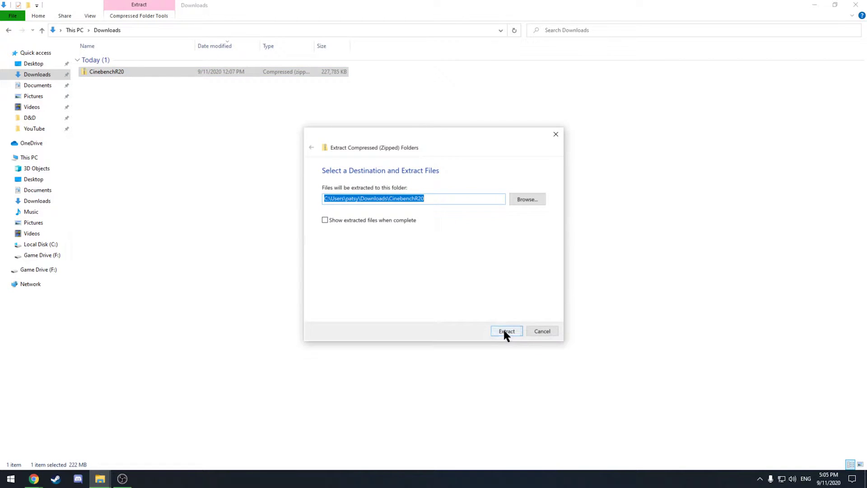
{"action": "left_click", "coordinate": [506, 332]}
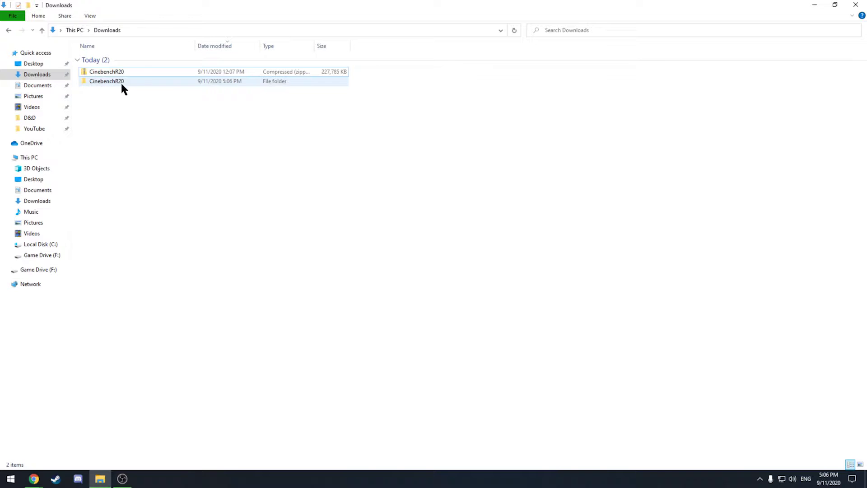
Delete the CinebenchR20 zip and open the extracted CinebenchR20 folder
{"action": "left_click", "coordinate": [110, 73]}
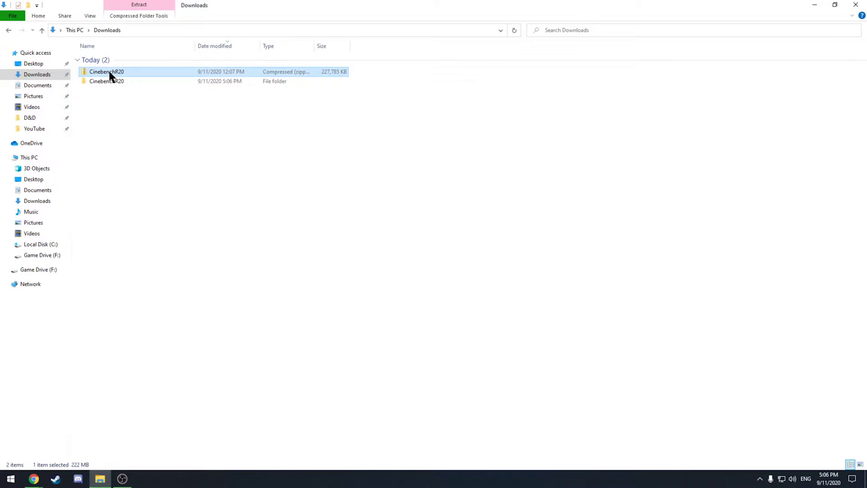
{"action": "key", "text": "Delete"}
{"action": "double_click", "coordinate": [108, 70]}
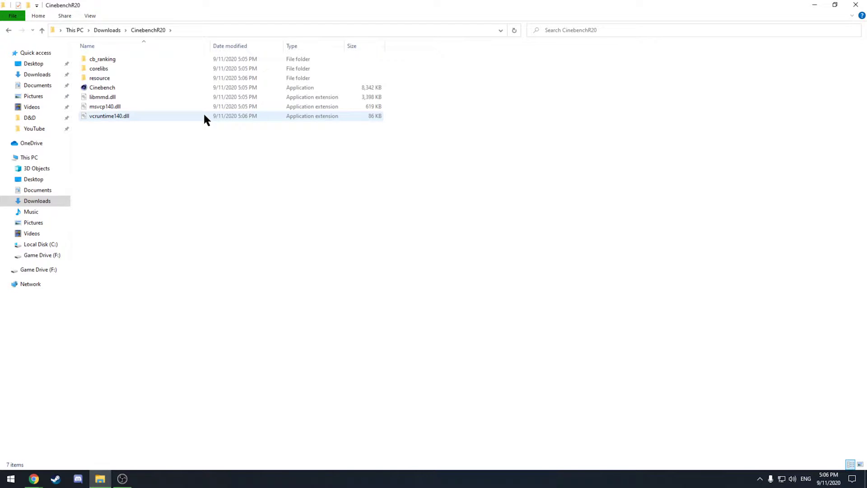
Launch Cinebench.exe, allowing it to run past the security warning
{"action": "double_click", "coordinate": [102, 88]}
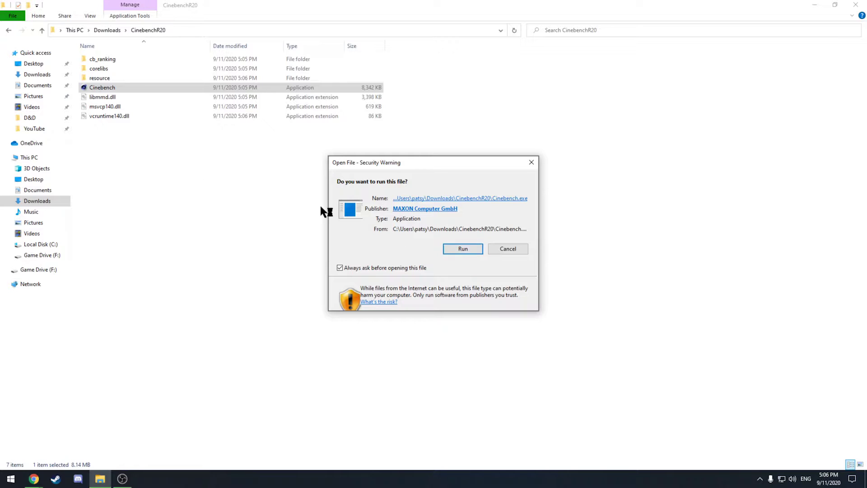
{"action": "left_click", "coordinate": [470, 248]}
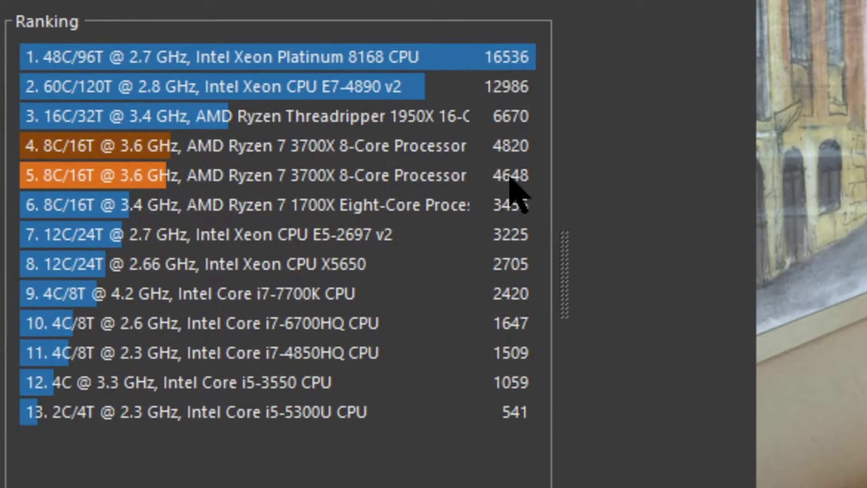
{"action": "mouse_move", "coordinate": [163, 146]}
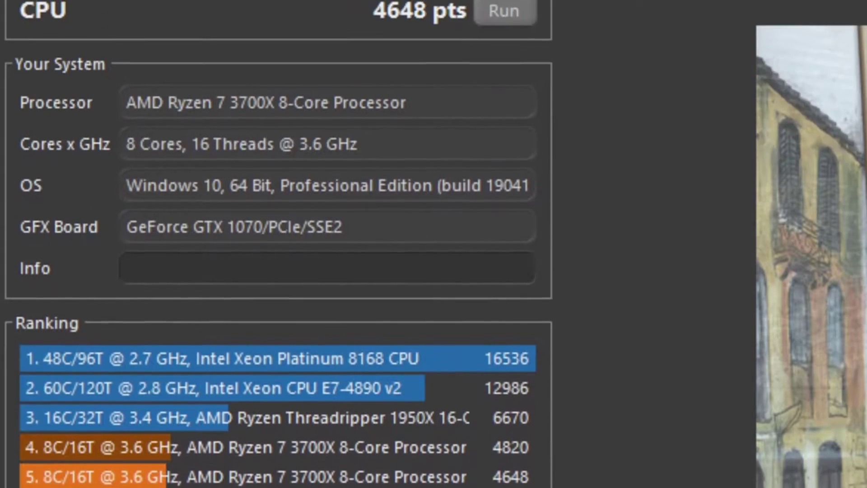
{"action": "left_click", "coordinate": [25, 50]}
{"action": "left_click", "coordinate": [135, 97]}
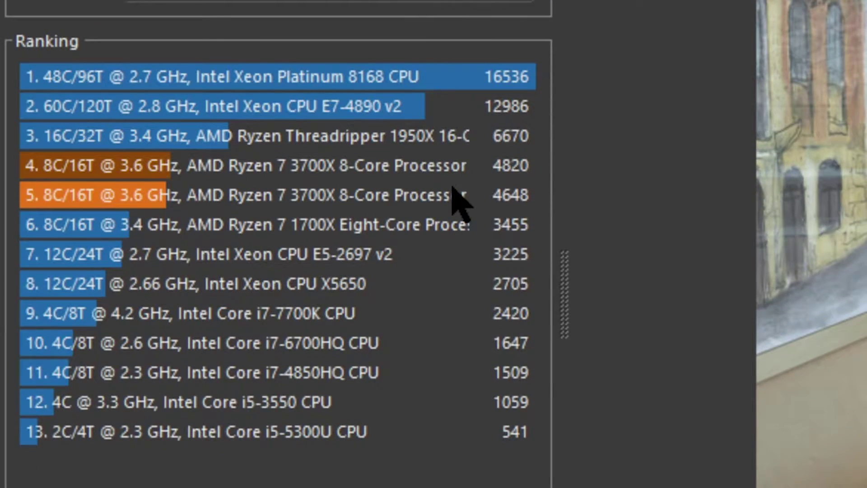
{"action": "mouse_move", "coordinate": [453, 188]}
{"action": "mouse_move", "coordinate": [363, 338]}
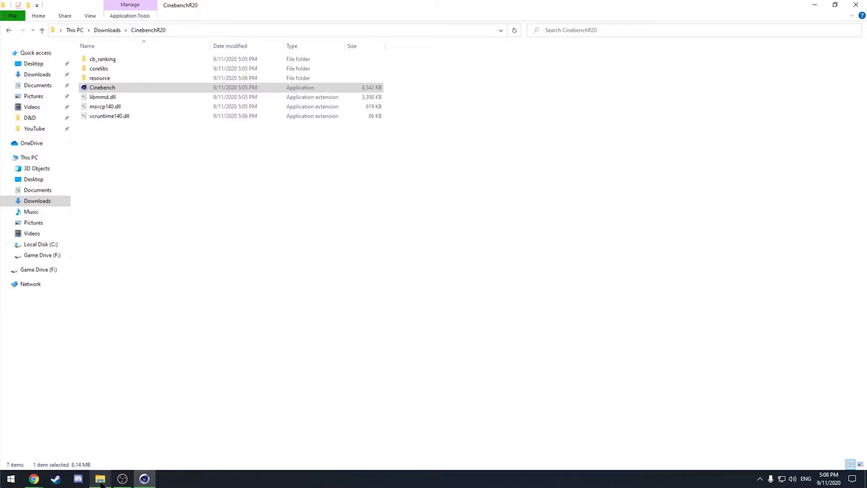
Browse the cb_ranking folder of reference scores, then return to the Cinebench window
{"action": "double_click", "coordinate": [113, 59]}
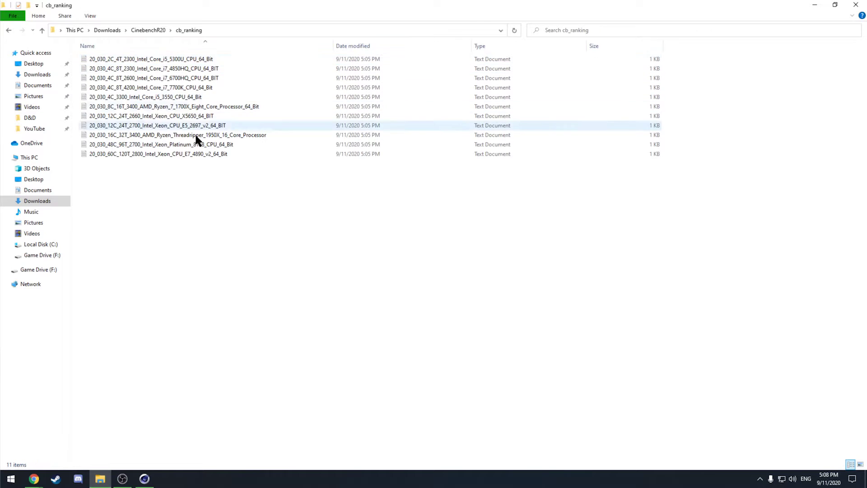
{"action": "left_click", "coordinate": [144, 478]}
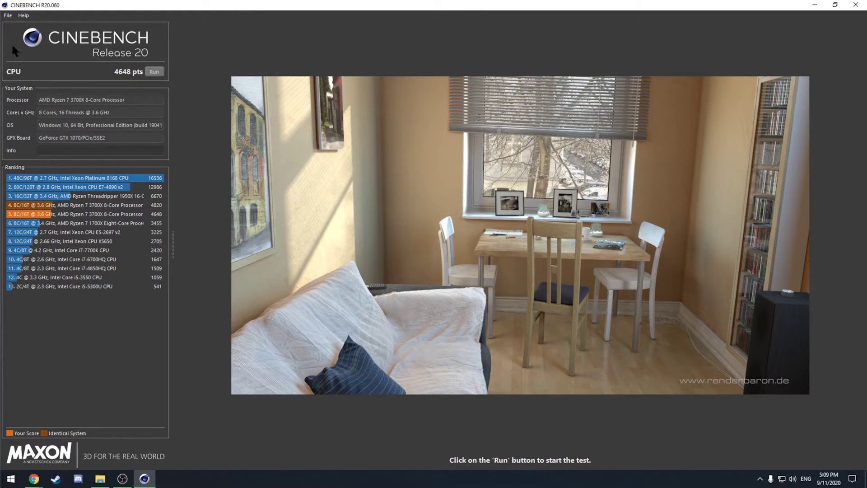
{"action": "left_click", "coordinate": [7, 16]}
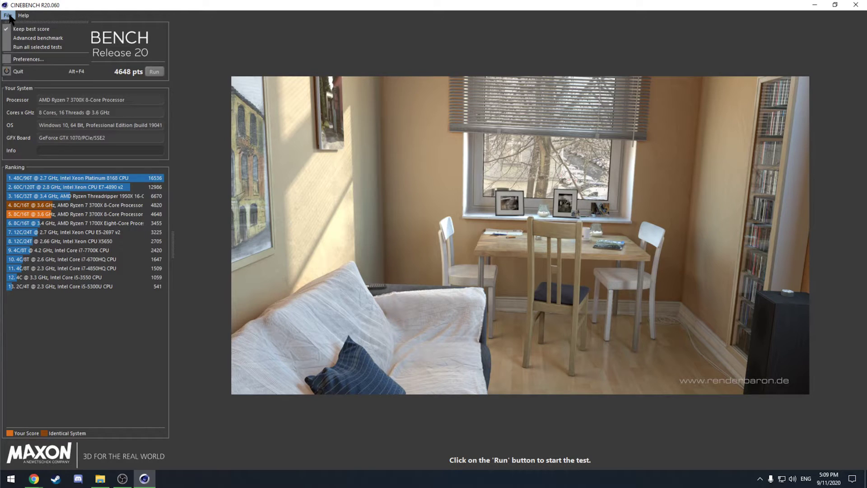
Turn on File > Advanced benchmark and run the CPU (Single Core) test
{"action": "left_click", "coordinate": [50, 39]}
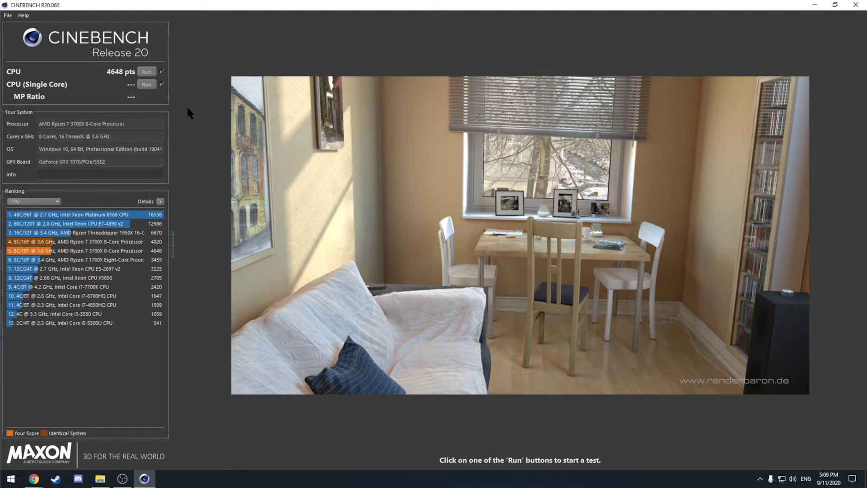
{"action": "left_click", "coordinate": [147, 85]}
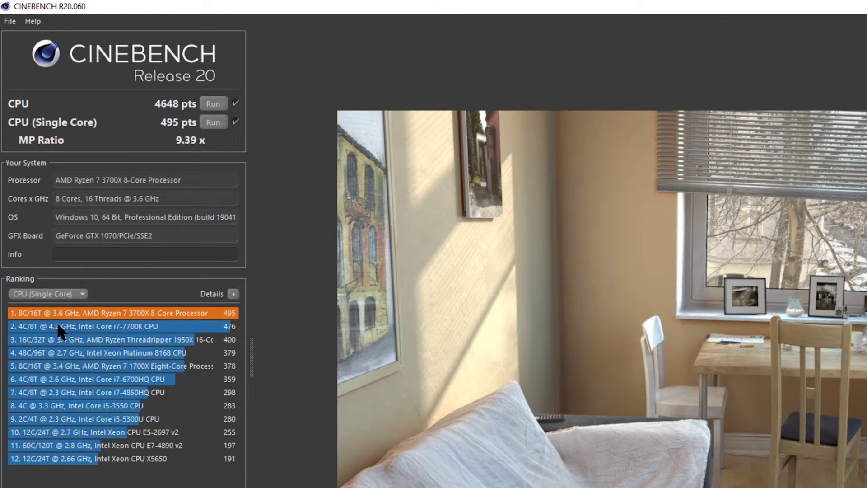
Let the single-core test finish at 495 pts, giving an MP Ratio of 9.39x
{"action": "mouse_move", "coordinate": [58, 326]}
Open Cinebench R20's File menu to view its benchmark options
{"action": "left_click", "coordinate": [10, 21]}
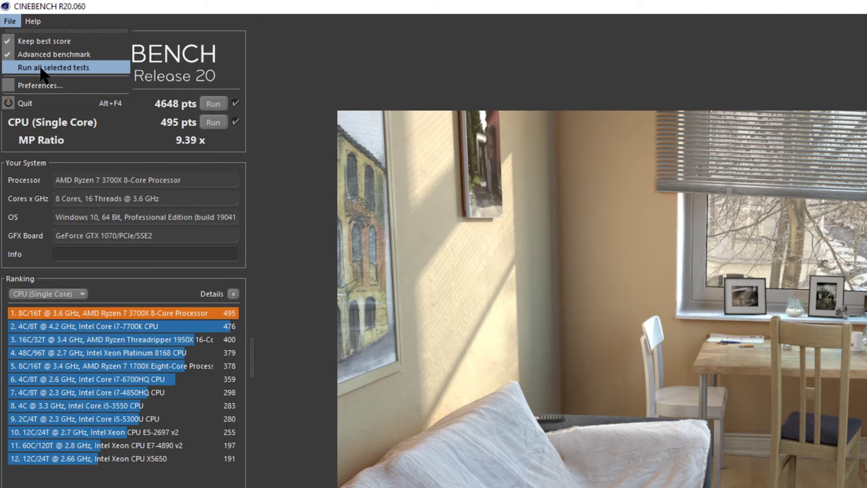
{"action": "left_click", "coordinate": [33, 85]}
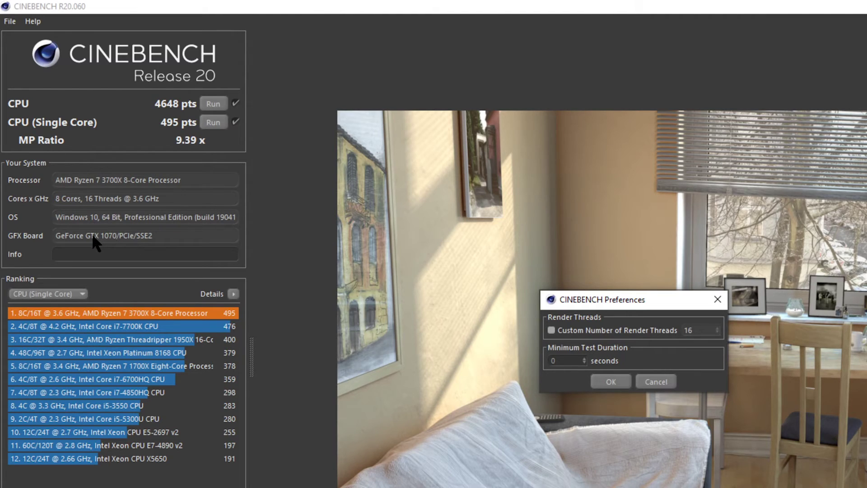
{"action": "key", "text": "Escape"}
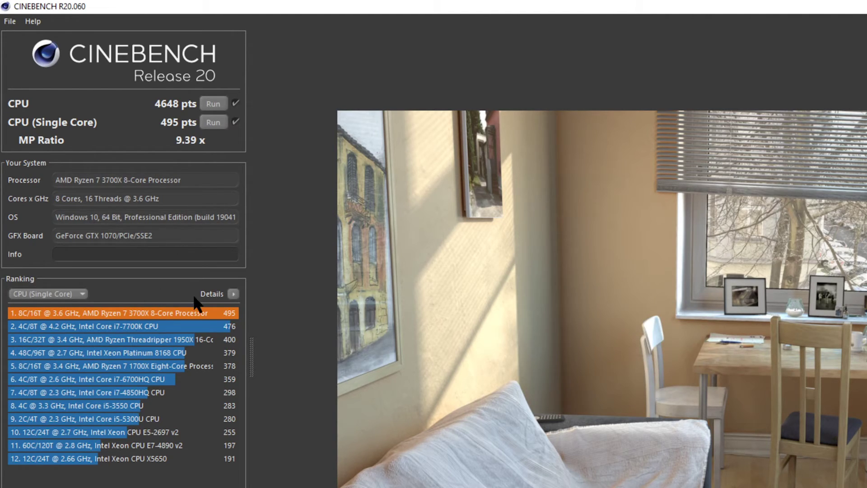
Add the OS column to the ranking and widen the results panel
{"action": "left_click", "coordinate": [233, 293]}
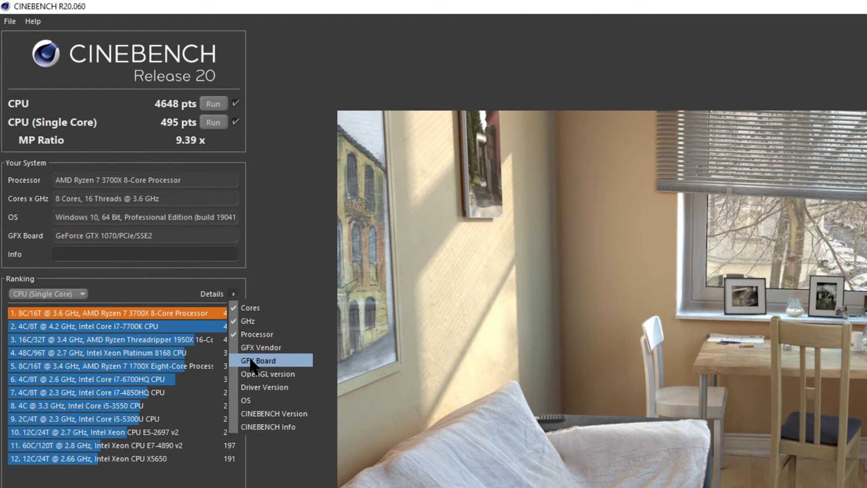
{"action": "left_click", "coordinate": [233, 401]}
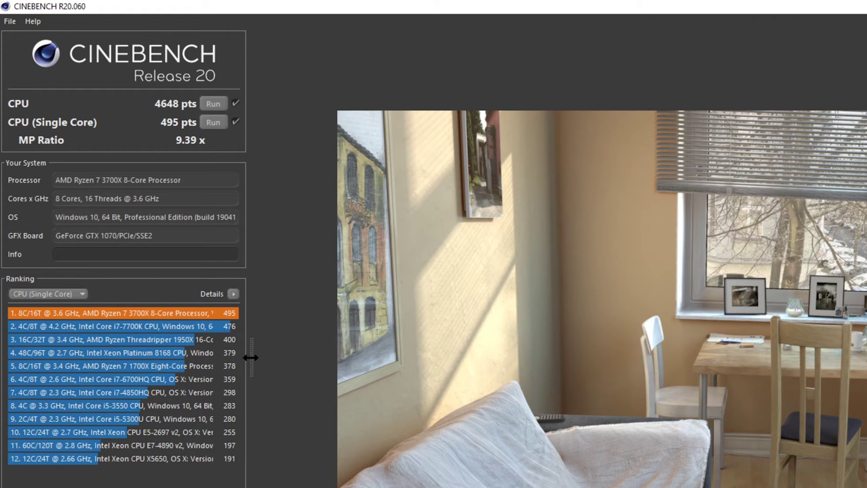
{"action": "left_click_drag", "start_coordinate": [251, 357], "coordinate": [450, 375]}
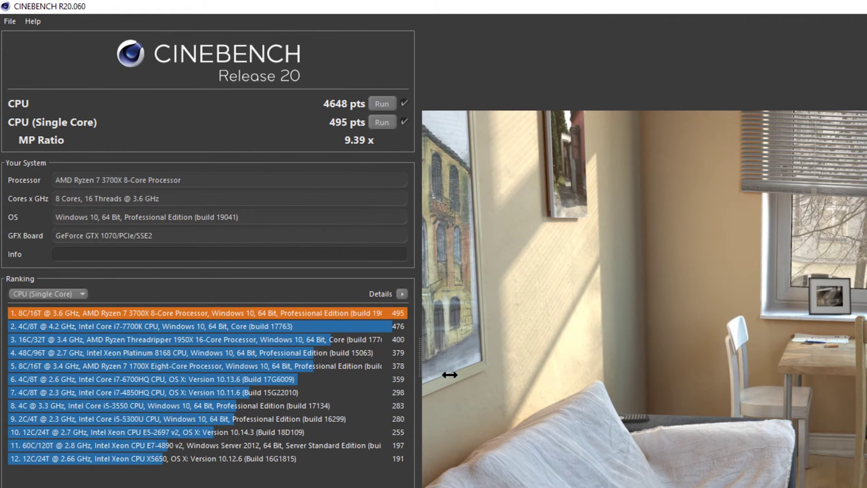
Switch the ranking through CPU, CPU (Single Core), and finally MP Ratio
{"action": "left_click", "coordinate": [61, 293]}
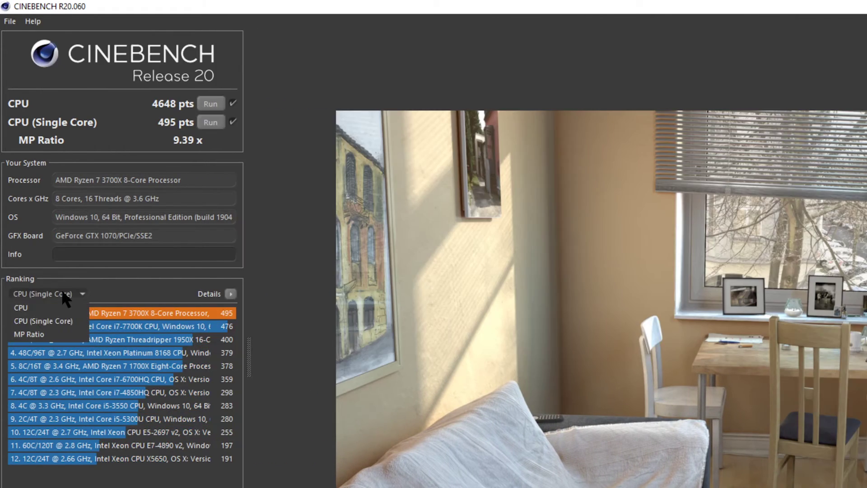
{"action": "left_click", "coordinate": [34, 309]}
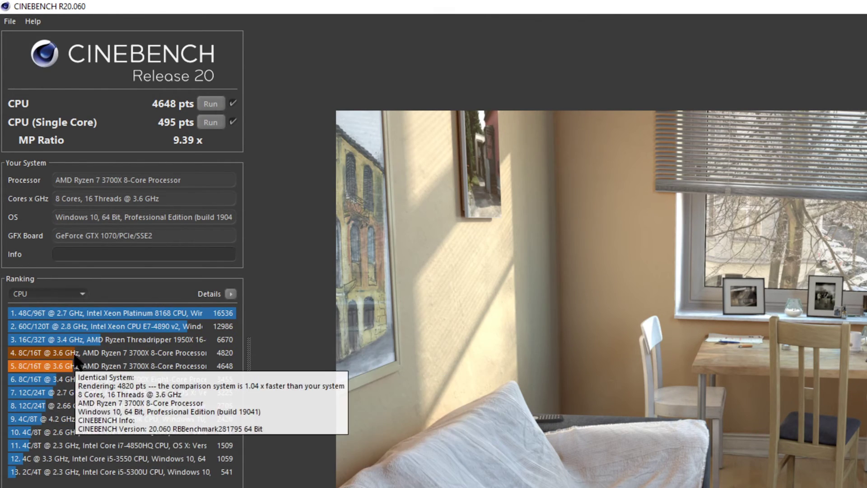
{"action": "mouse_move", "coordinate": [47, 371]}
{"action": "left_click", "coordinate": [61, 294]}
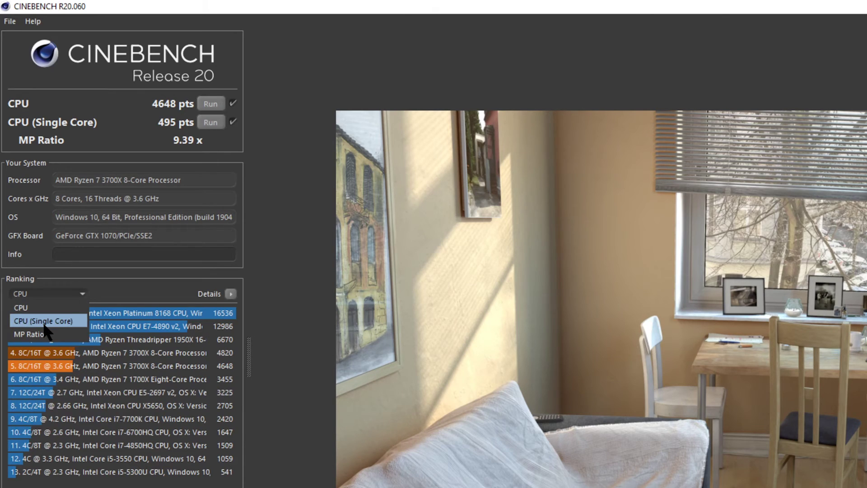
{"action": "left_click", "coordinate": [45, 319]}
{"action": "left_click", "coordinate": [64, 294]}
{"action": "left_click", "coordinate": [44, 330]}
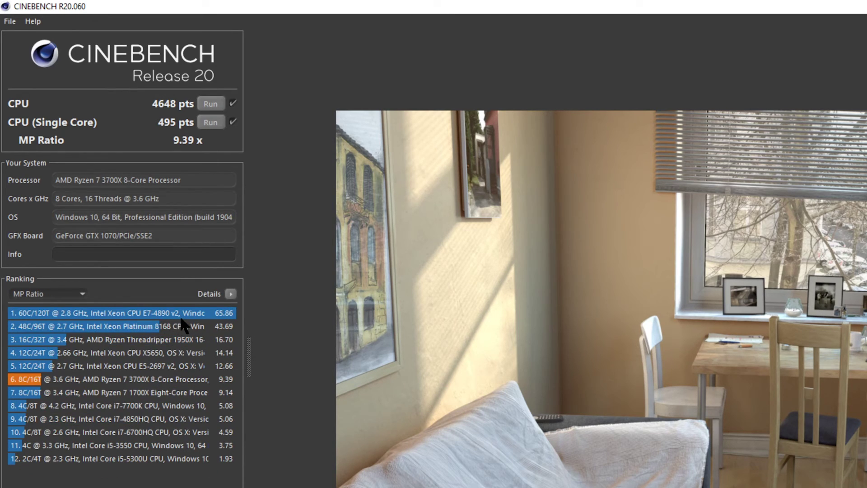